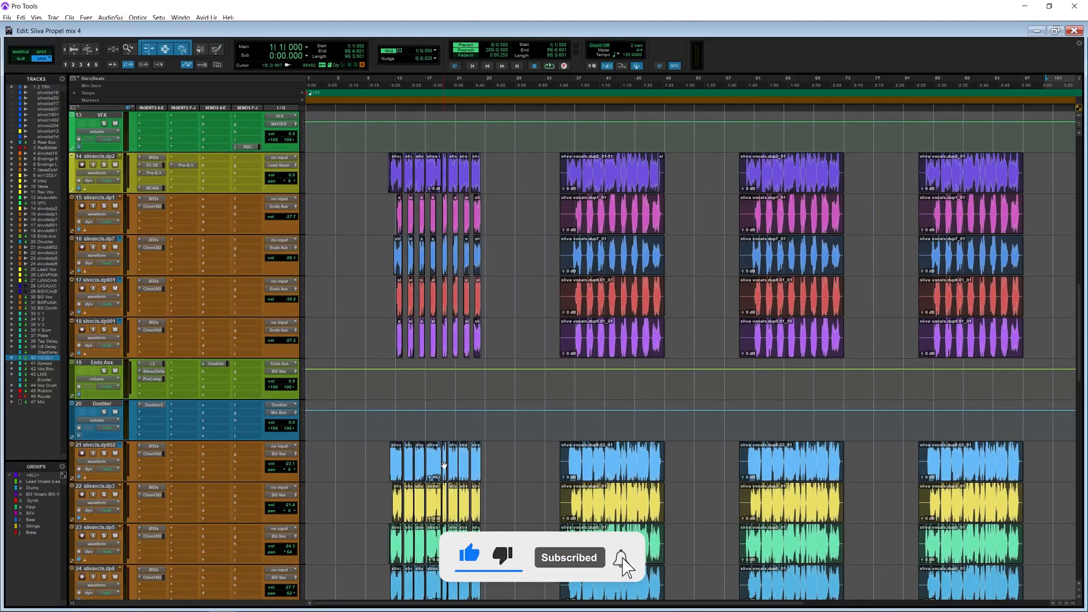
# - Select the four orange vocal tracks 15 to 18 and zoom in the timeline around their first section
pyautogui.click(108, 198)
pyautogui.keyDown('shift'); pyautogui.click(110, 321); pyautogui.keyUp('shift')
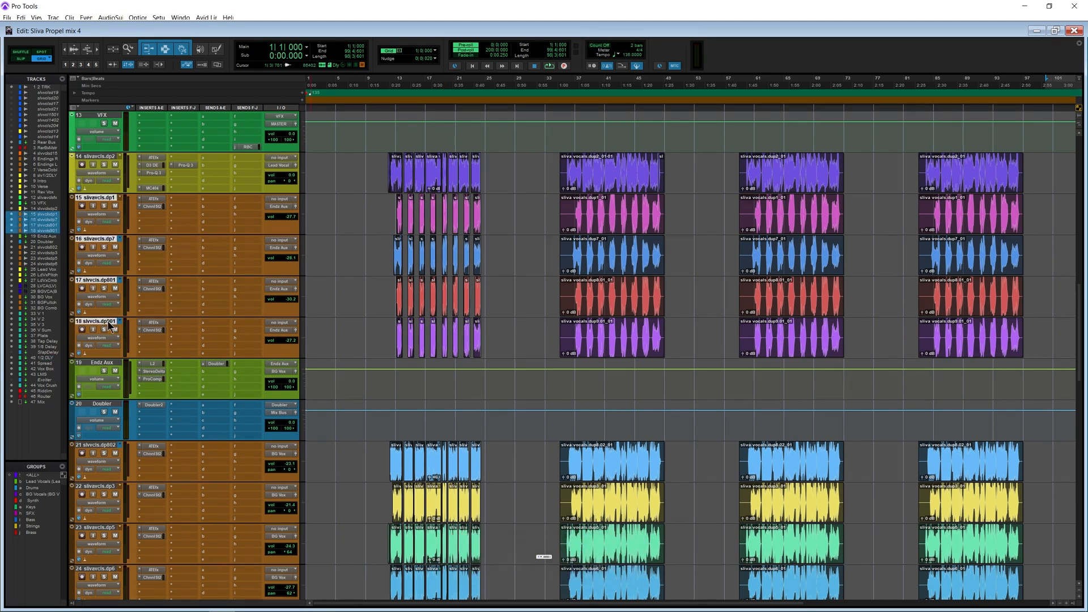
pyautogui.scroll(-2, 378, 345)
pyautogui.press('t')
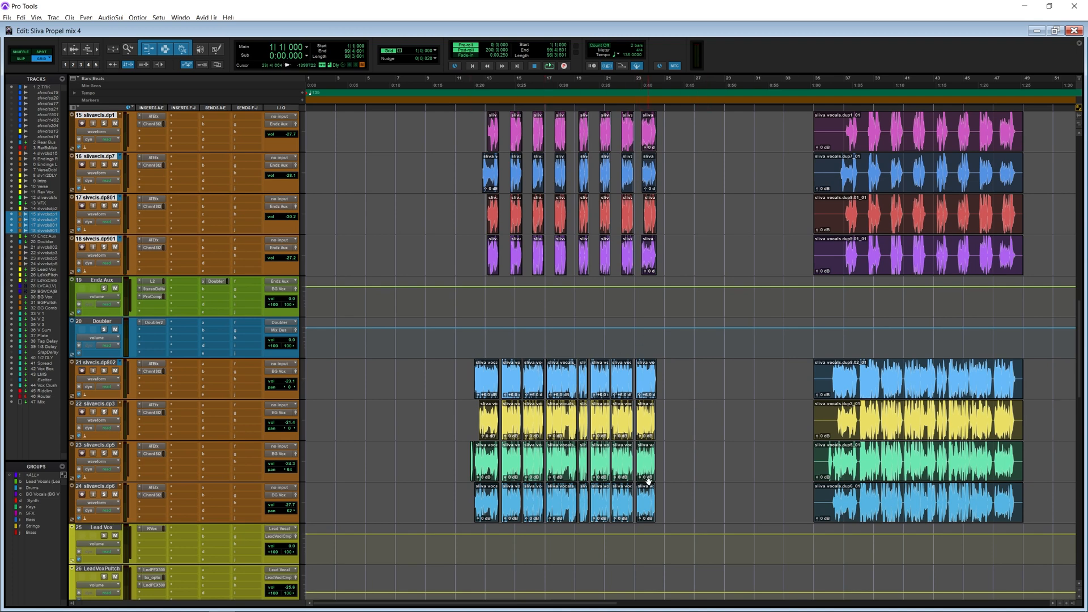
pyautogui.scroll(2, 648, 481)
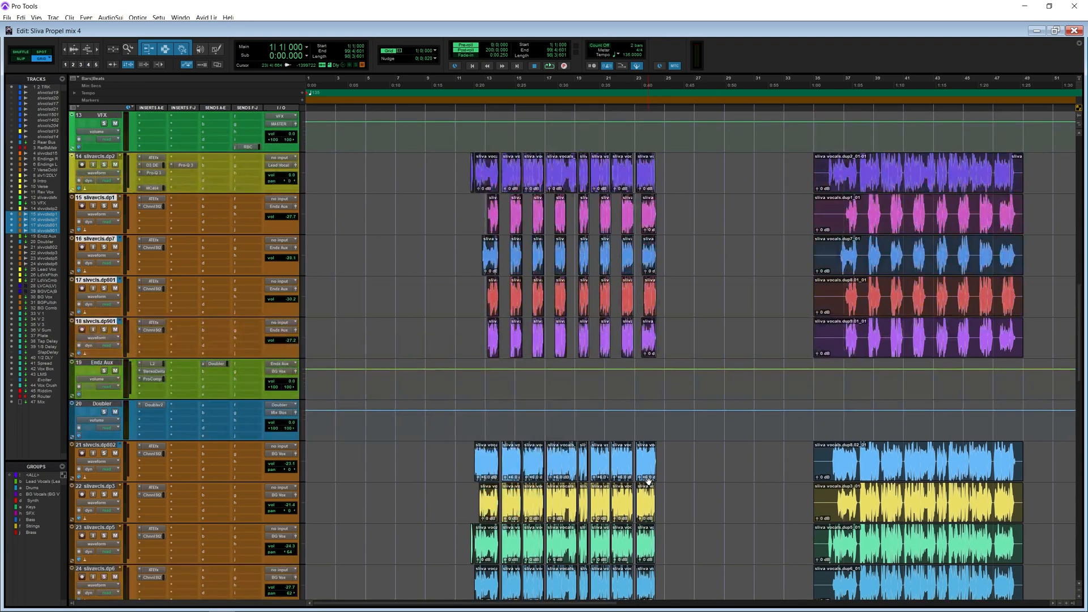
pyautogui.scroll(3, 649, 481)
pyautogui.scroll(-2, 649, 480)
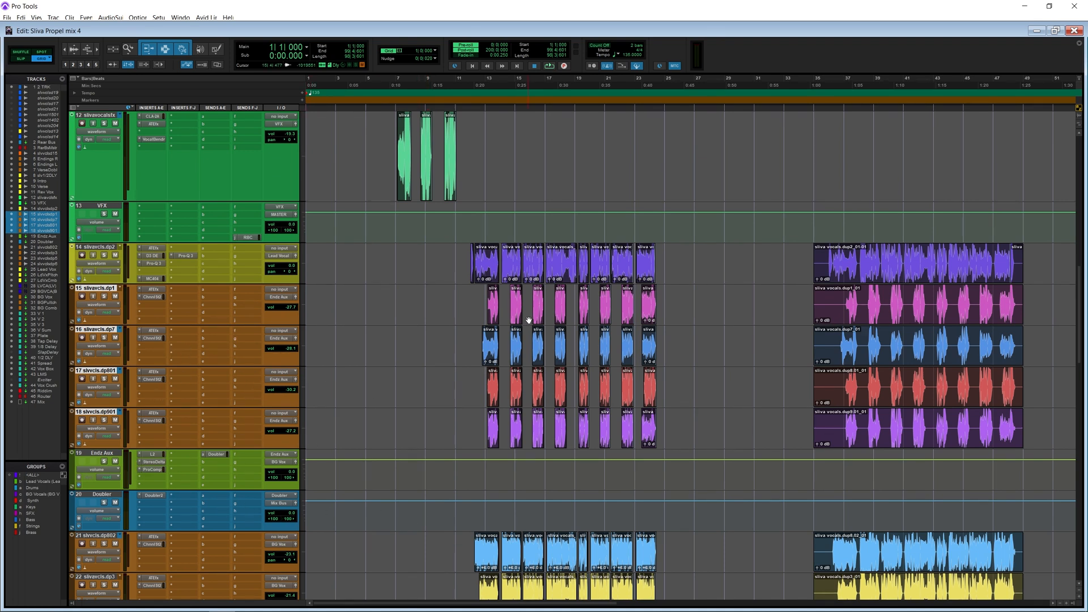
# - Highlight the first-section clips on tracks 15 to 18, then select those on tracks 21 to 24 from bar 11
pyautogui.moveTo(477, 299); pyautogui.dragTo(670, 418)
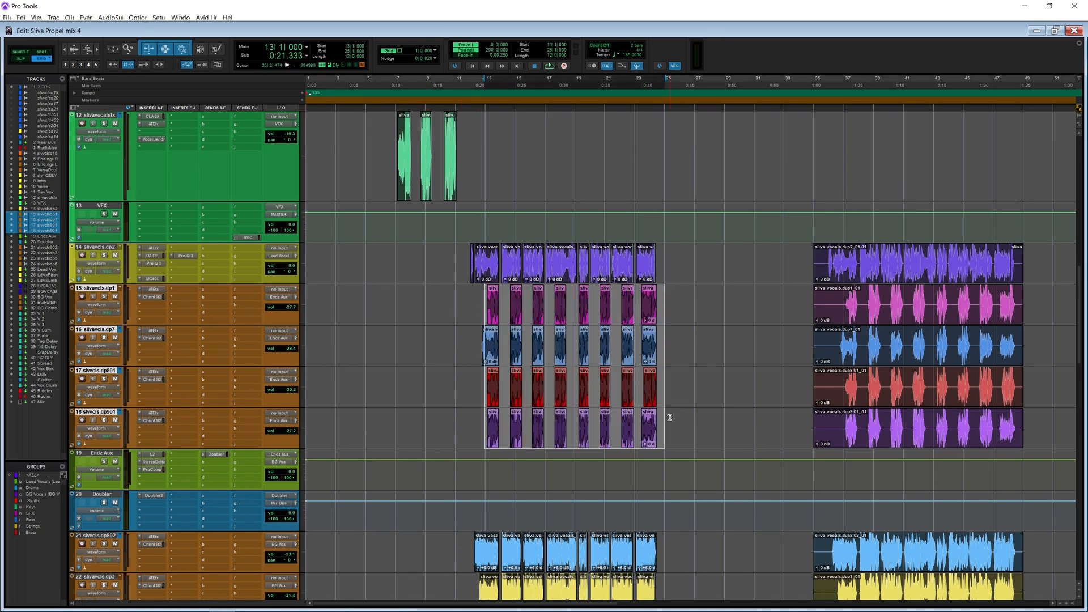
pyautogui.scroll(-3, 379, 442)
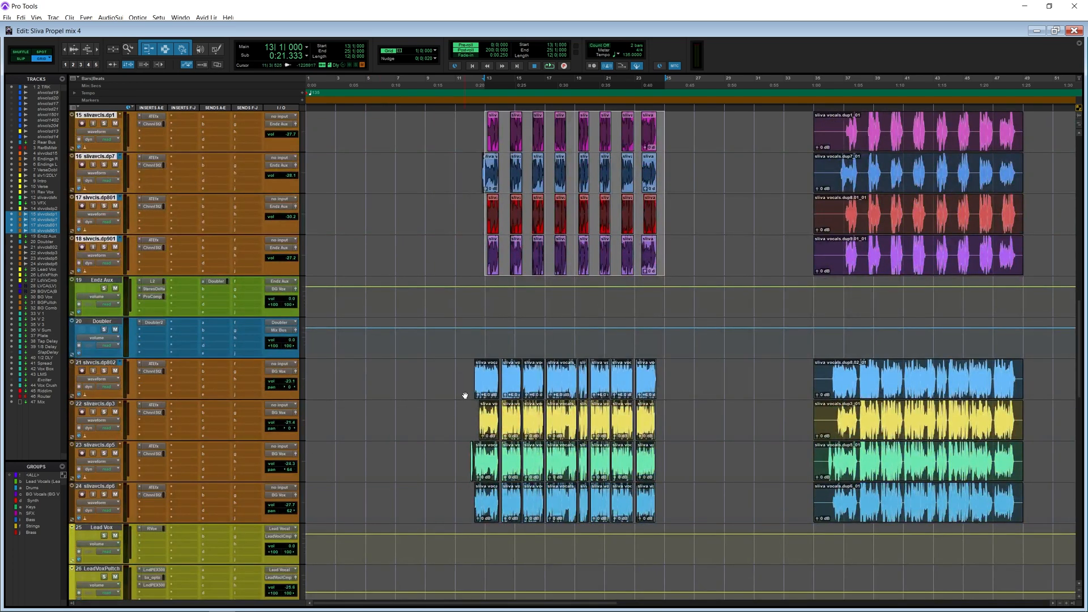
pyautogui.moveTo(456, 371); pyautogui.dragTo(671, 497)
pyautogui.scroll(3, 670, 497)
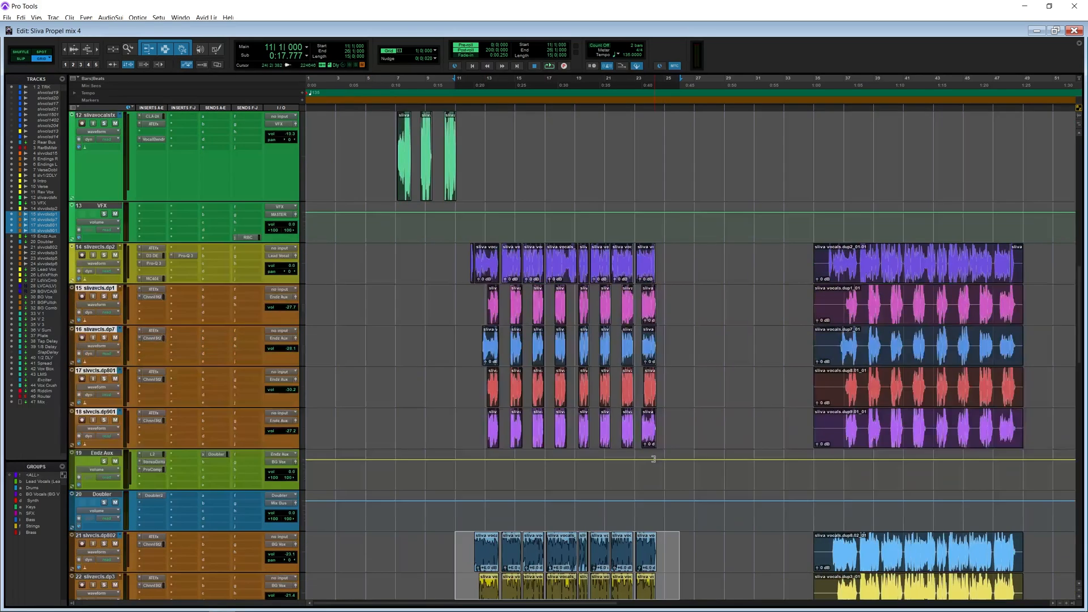
# - Review the Channel Strip 2 on track 15, the L2, StereoDelta and Pro Compressor on Endz Aux, and the Doubler plug-in
pyautogui.click(154, 297)
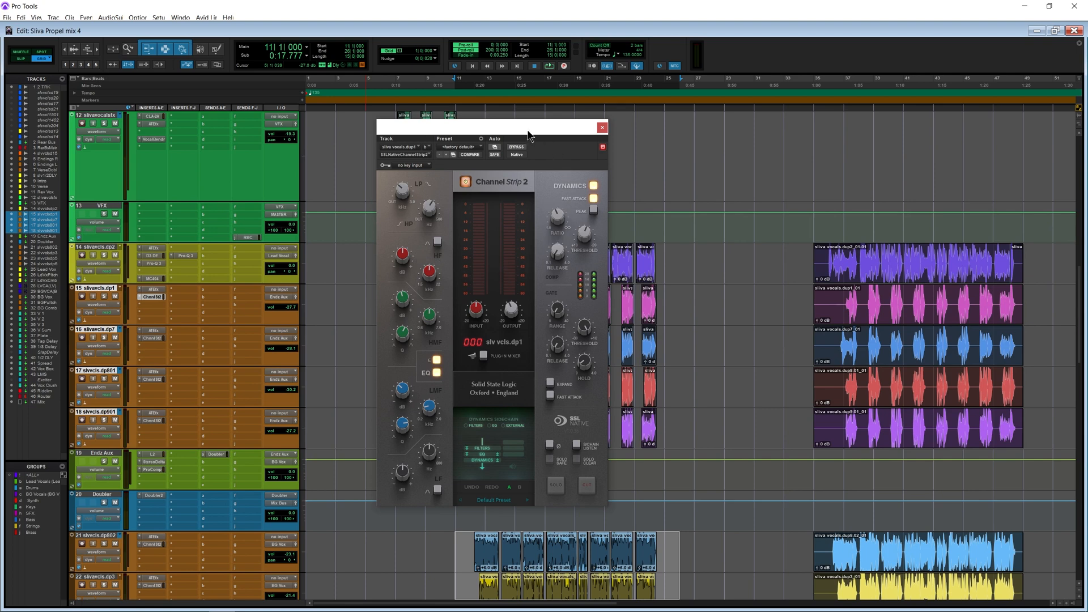
pyautogui.click(602, 127)
pyautogui.click(152, 454)
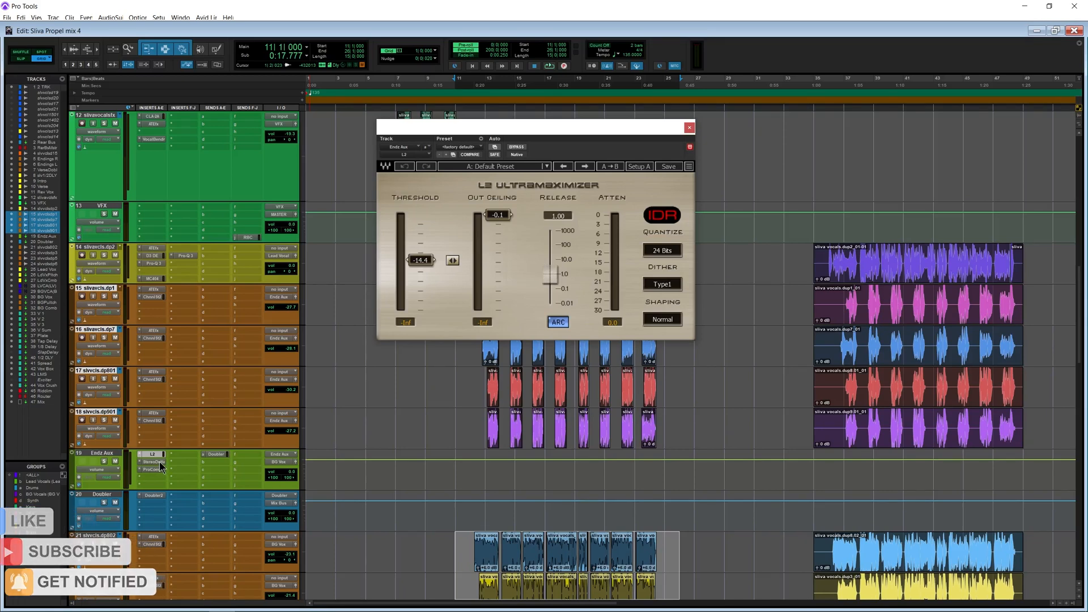
pyautogui.click(156, 463)
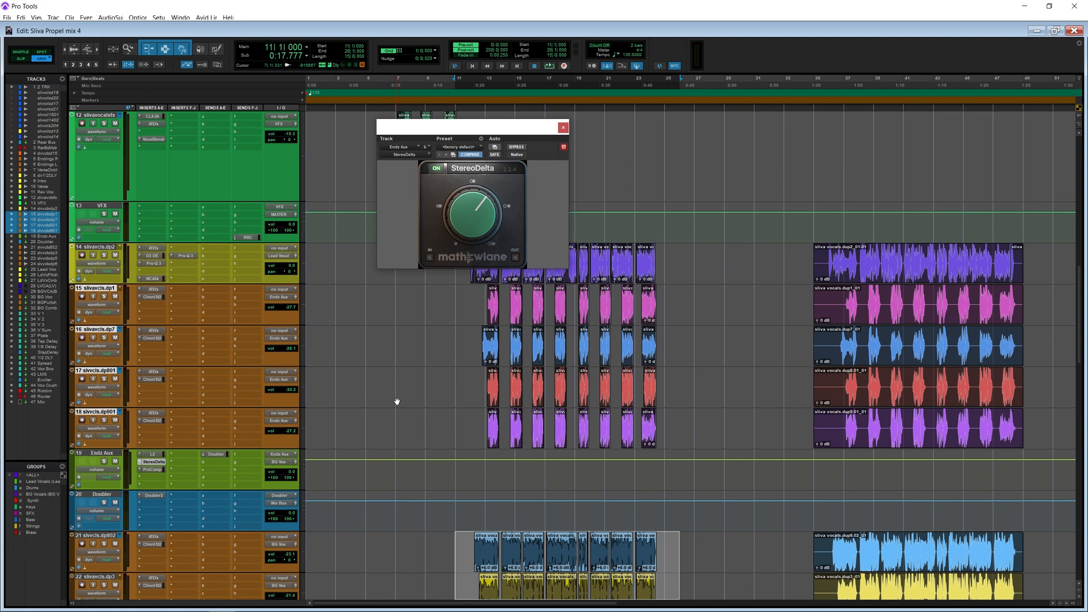
pyautogui.click(153, 470)
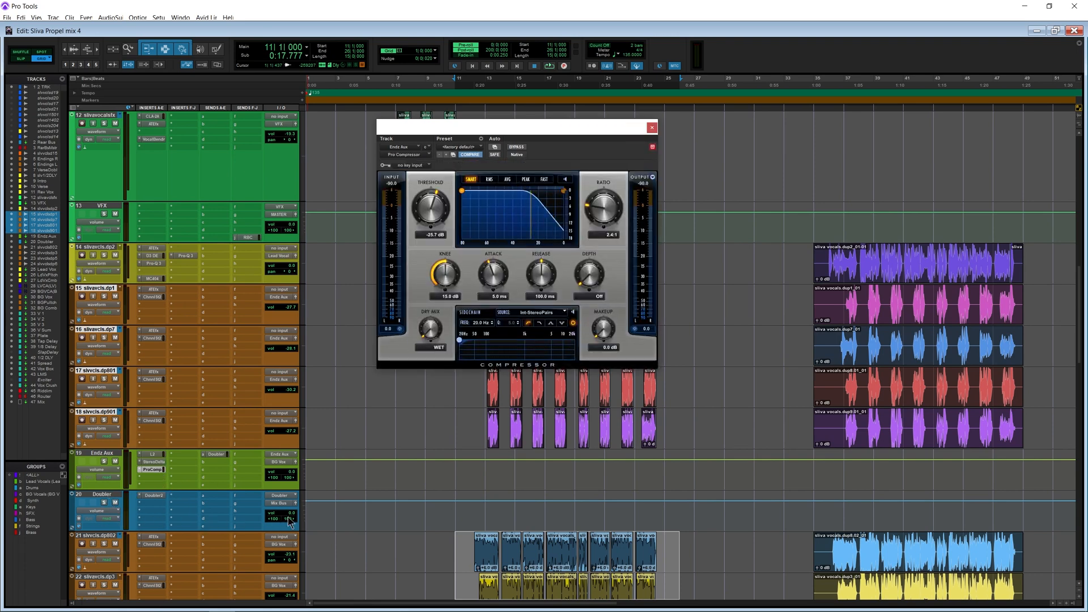
pyautogui.click(161, 498)
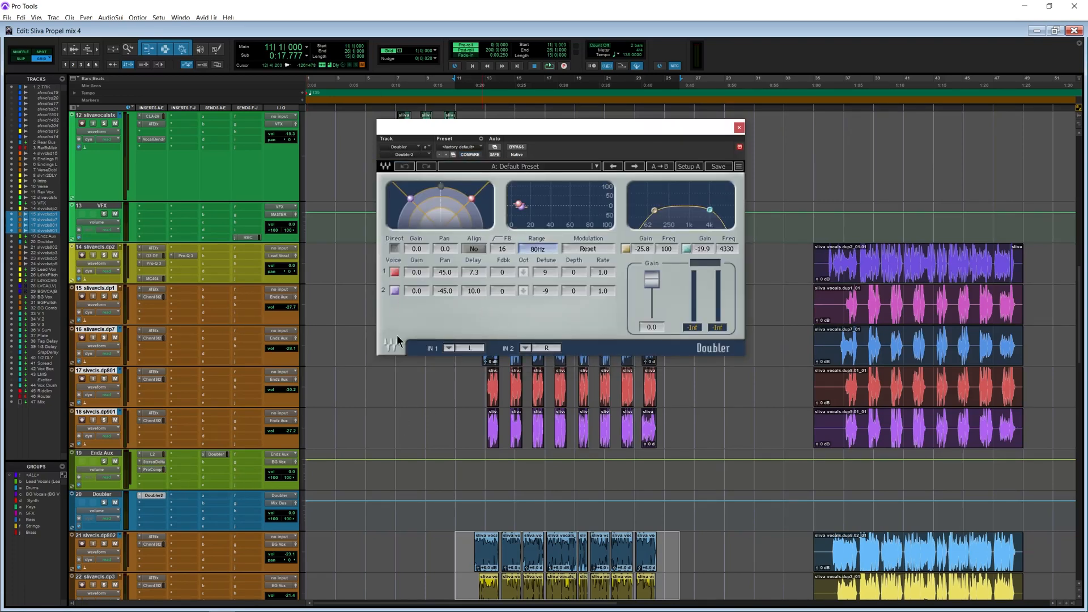
pyautogui.click(739, 127)
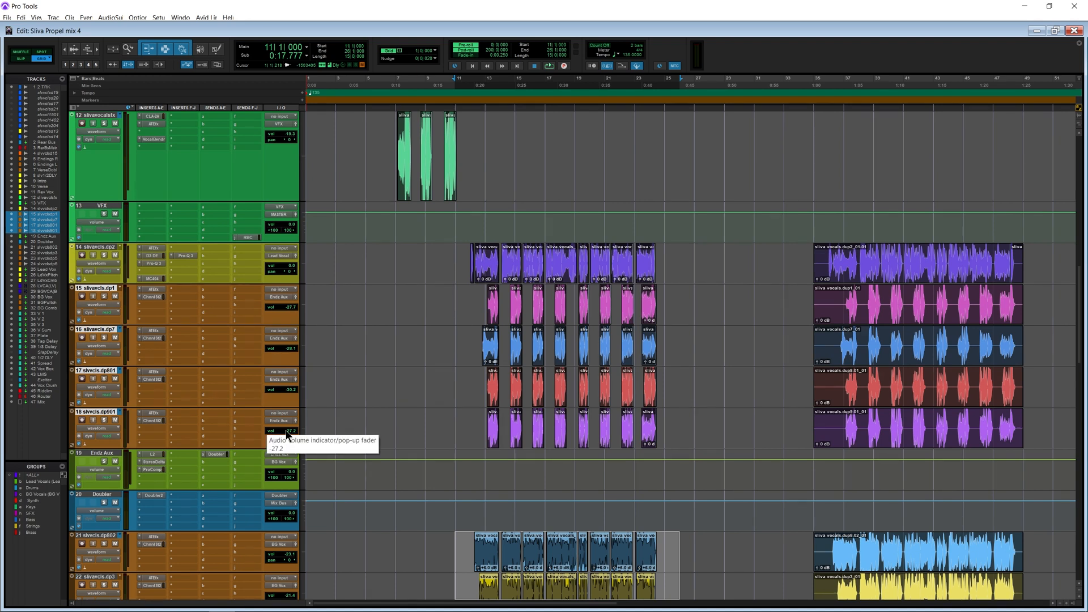
# - Inspect the BG Comb inserts: Pro-DS, Saturn 2, Pro-Q 3, the T-RackS EQP-1A and the Bus Compressor
pyautogui.scroll(-8, 352, 406)
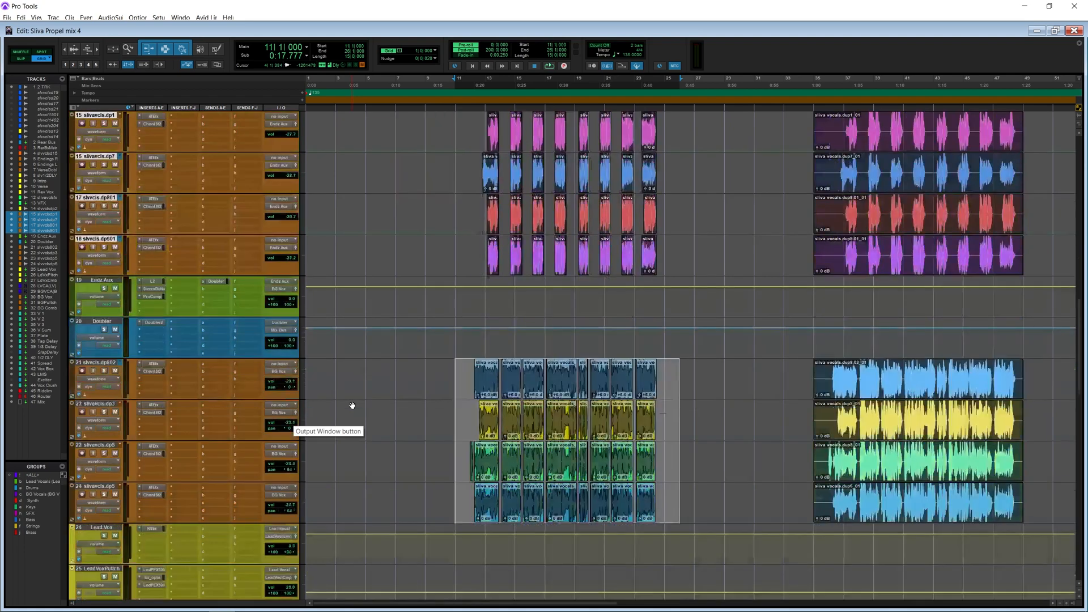
pyautogui.scroll(-5, 352, 402)
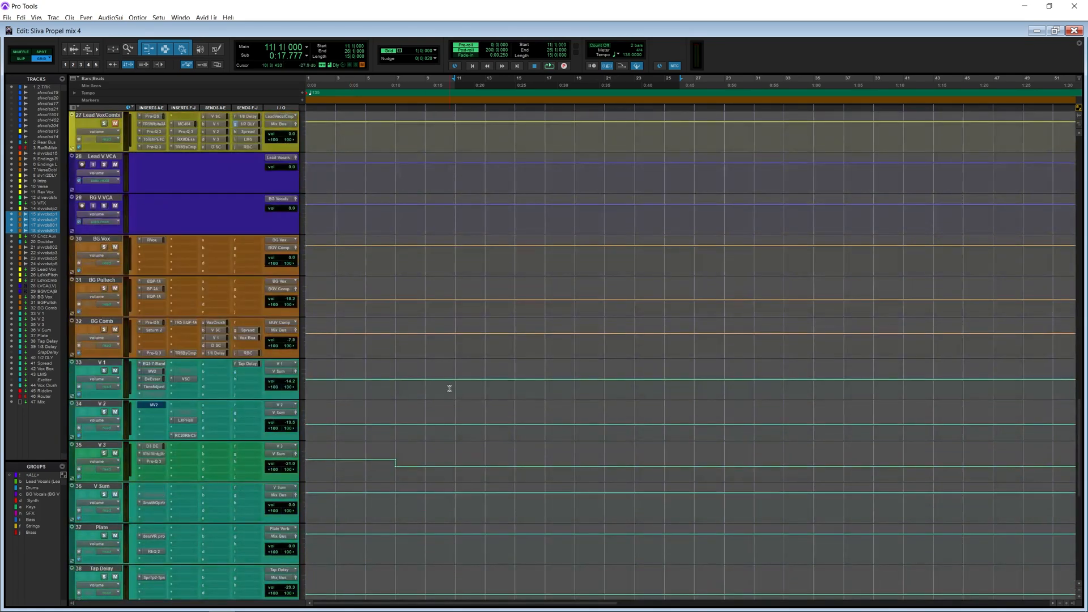
pyautogui.click(154, 323)
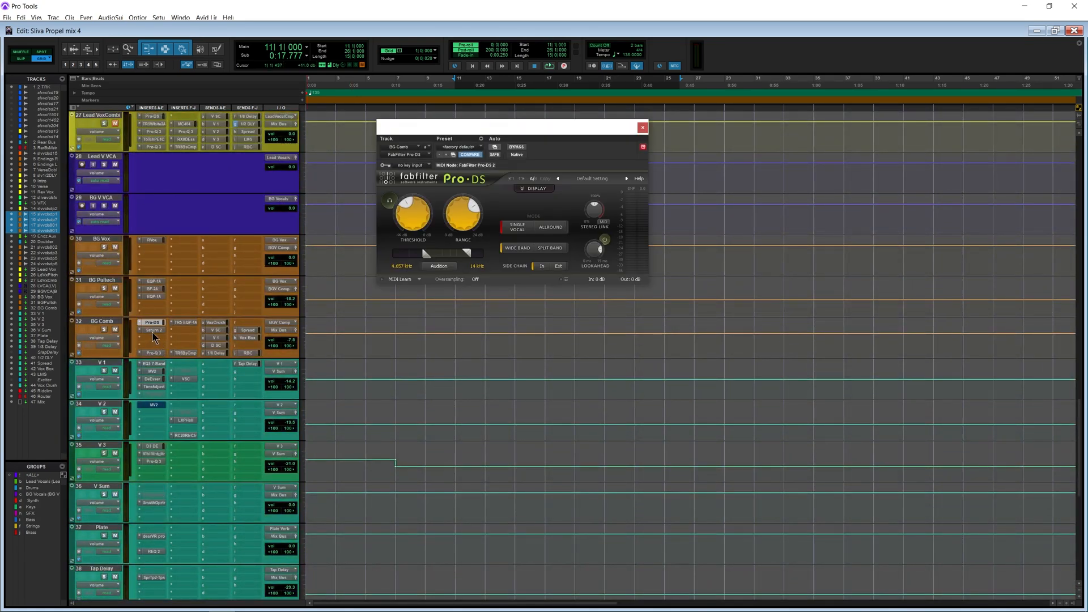
pyautogui.click(154, 331)
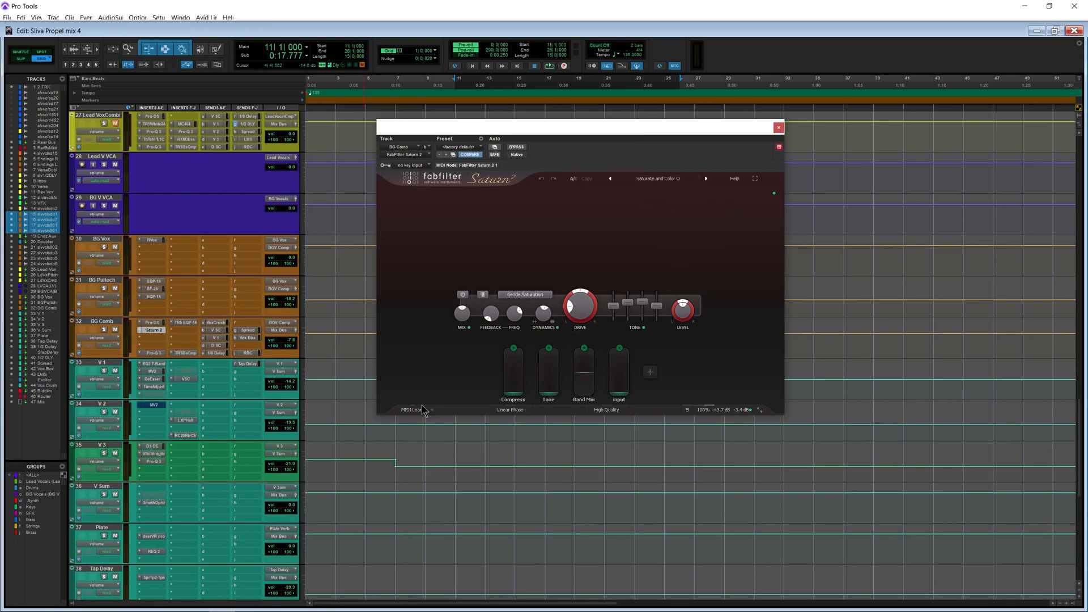
pyautogui.click(155, 353)
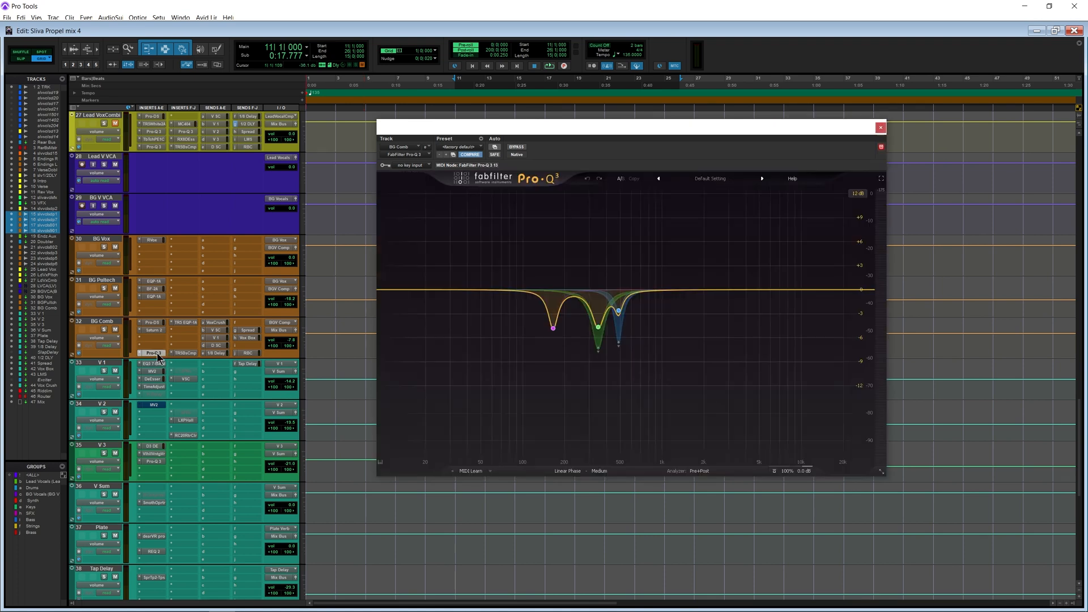
pyautogui.click(190, 323)
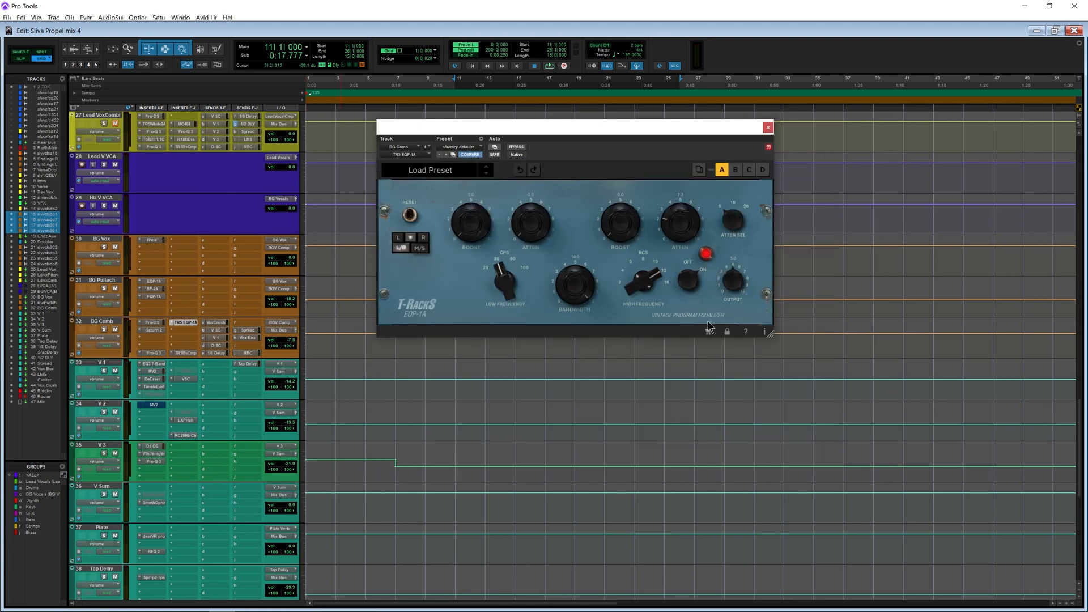
pyautogui.click(185, 353)
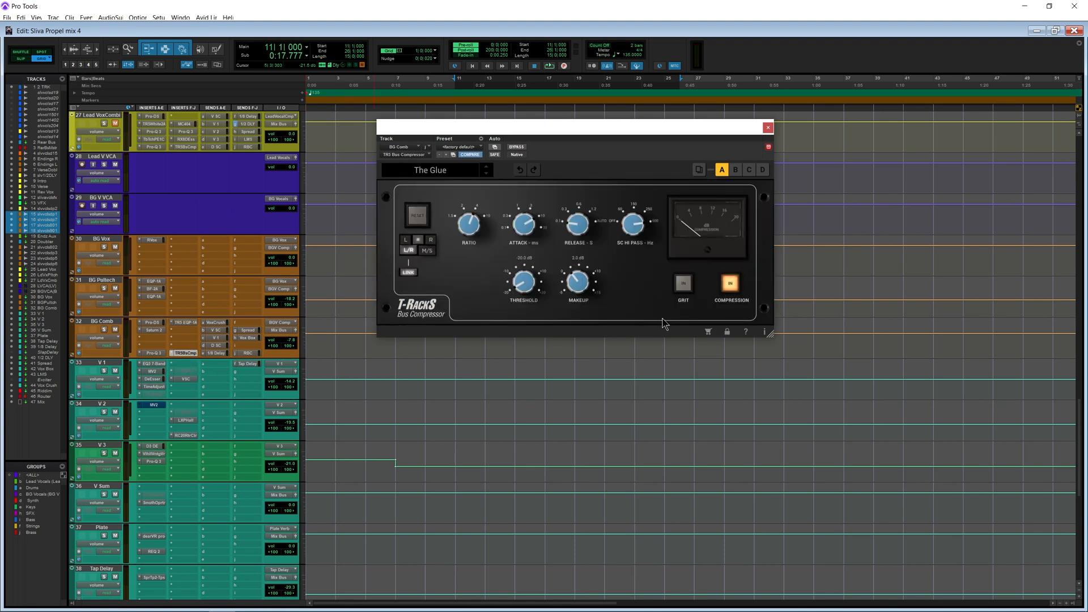
pyautogui.click(768, 127)
# - Place the playback start at bar 11 and listen to the first vocal section, then stop playback
pyautogui.scroll(5, 573, 358)
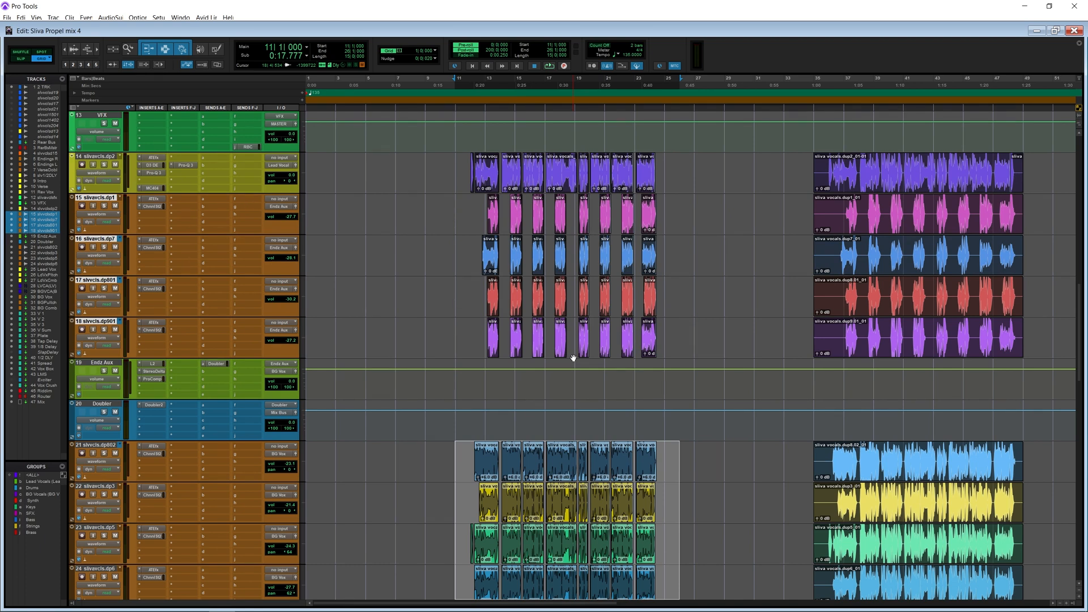
pyautogui.scroll(-2, 573, 358)
pyautogui.scroll(2, 573, 358)
pyautogui.click(462, 205)
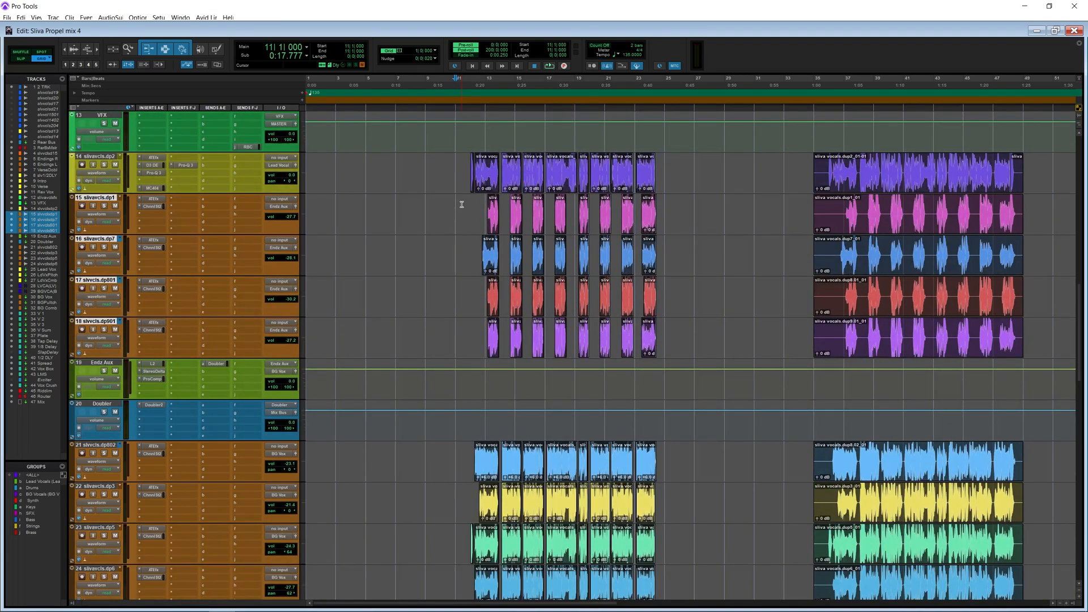
pyautogui.press('space')
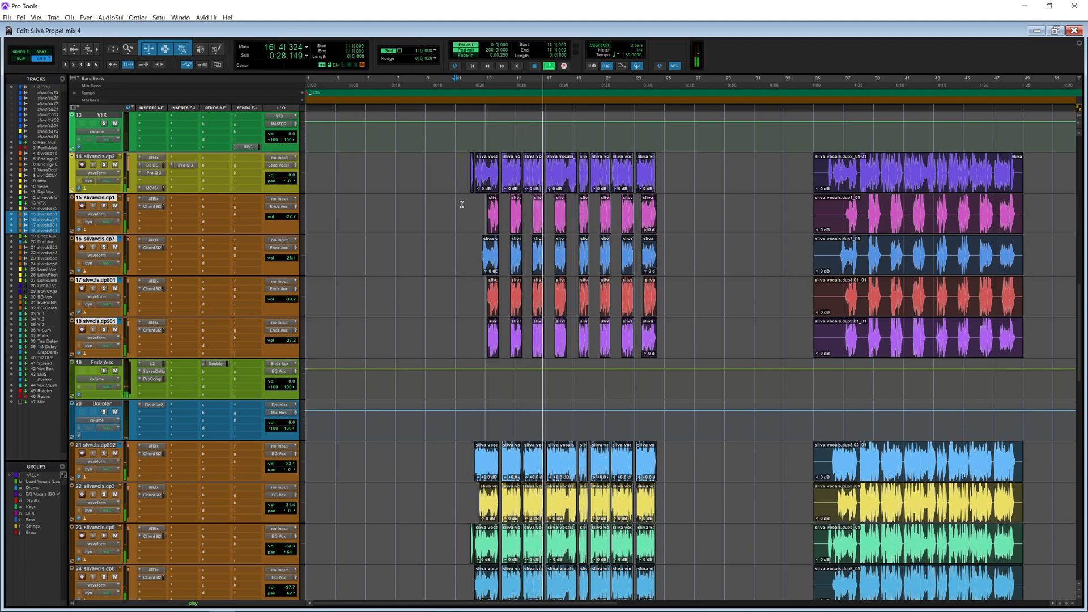
pyautogui.press('space')
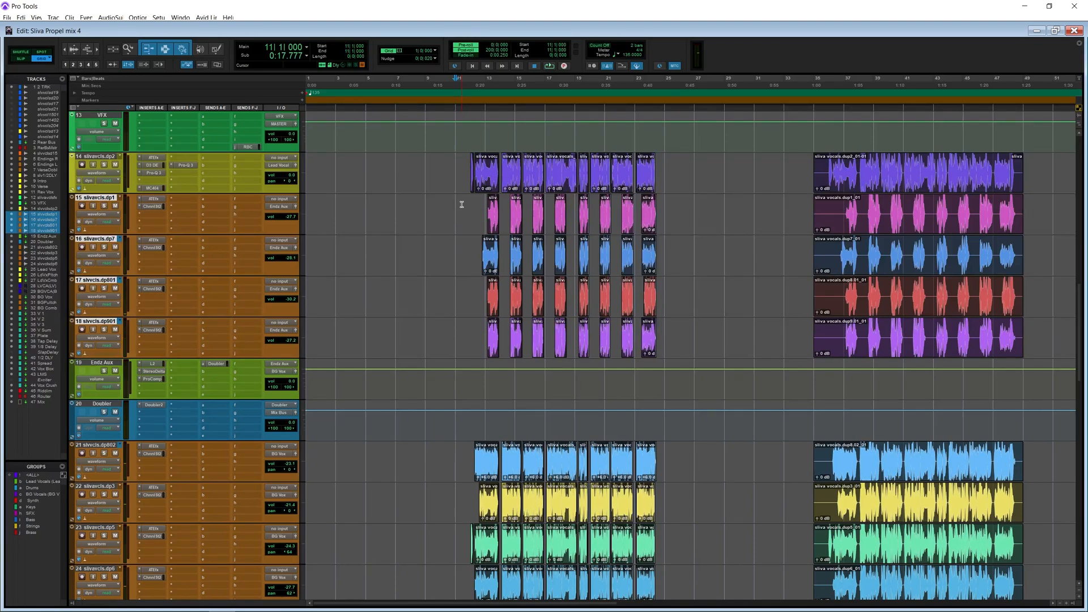
# - Look over the lead and background vocal buses, replay the section from bar 11, and dismiss the CPU error dialog
pyautogui.scroll(-5, 462, 204)
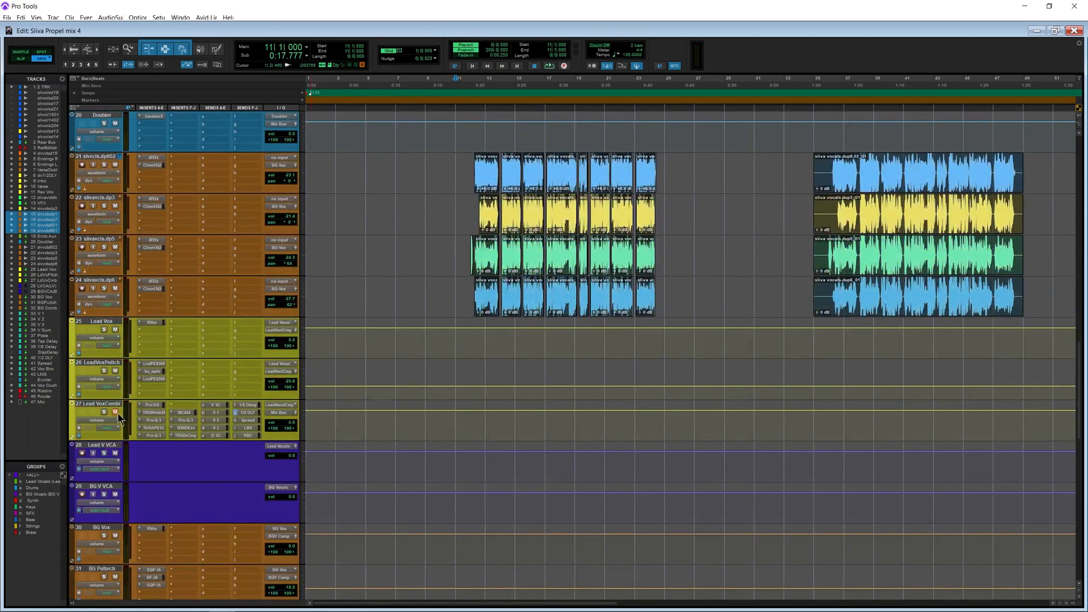
pyautogui.scroll(6, 331, 363)
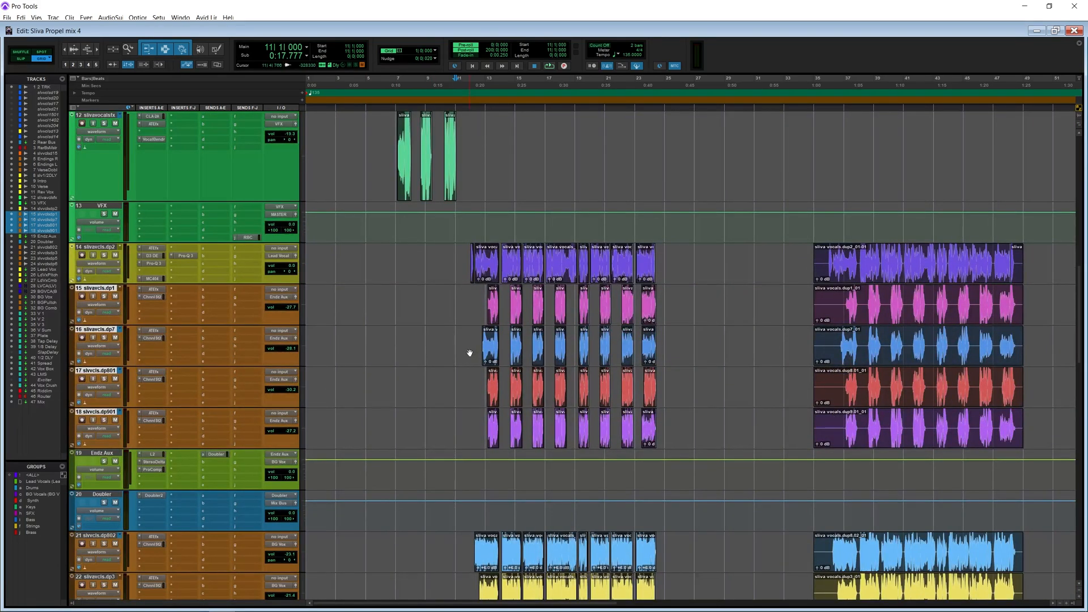
pyautogui.scroll(-5, 469, 353)
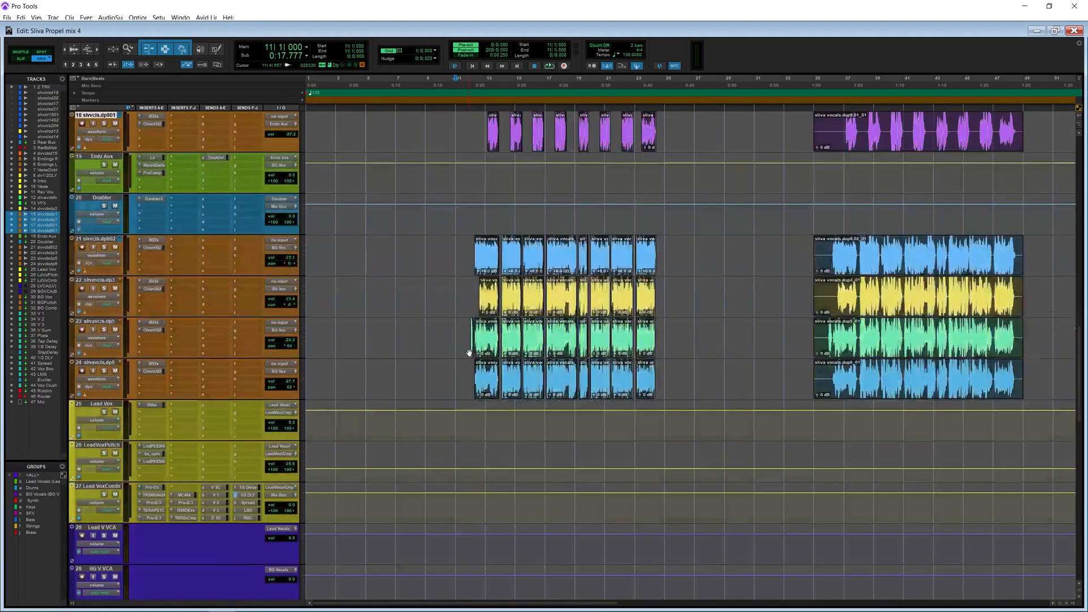
pyautogui.scroll(-4, 467, 354)
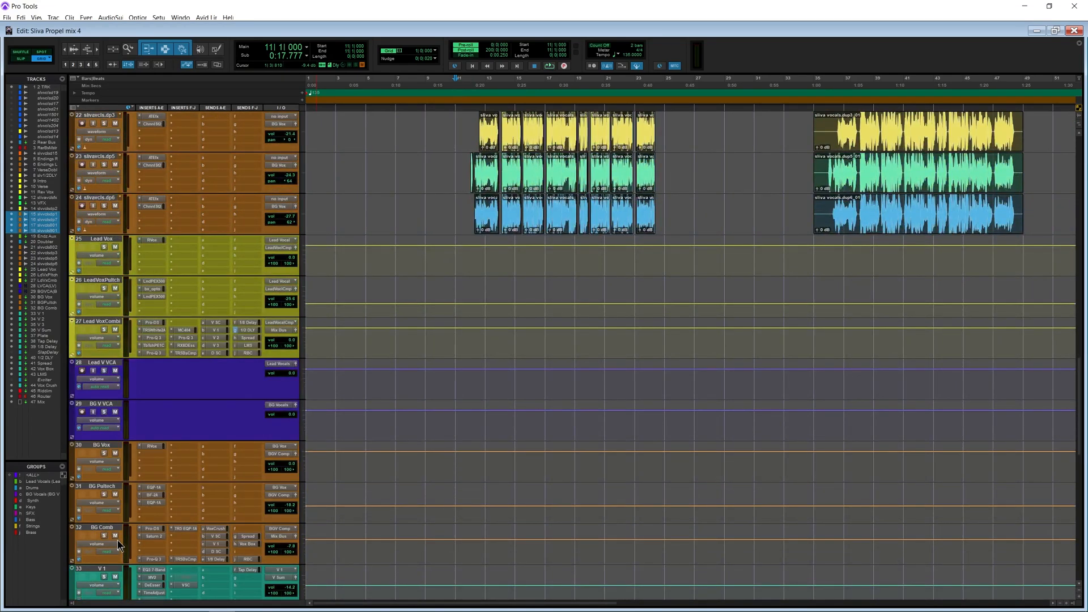
pyautogui.press('space')
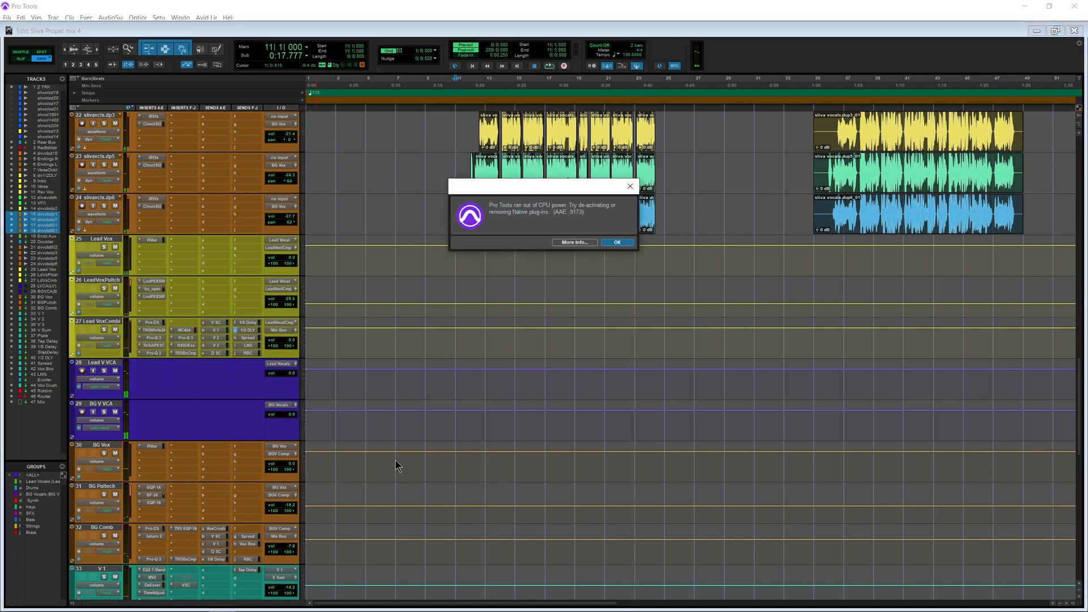
pyautogui.click(613, 241)
pyautogui.scroll(10, 448, 377)
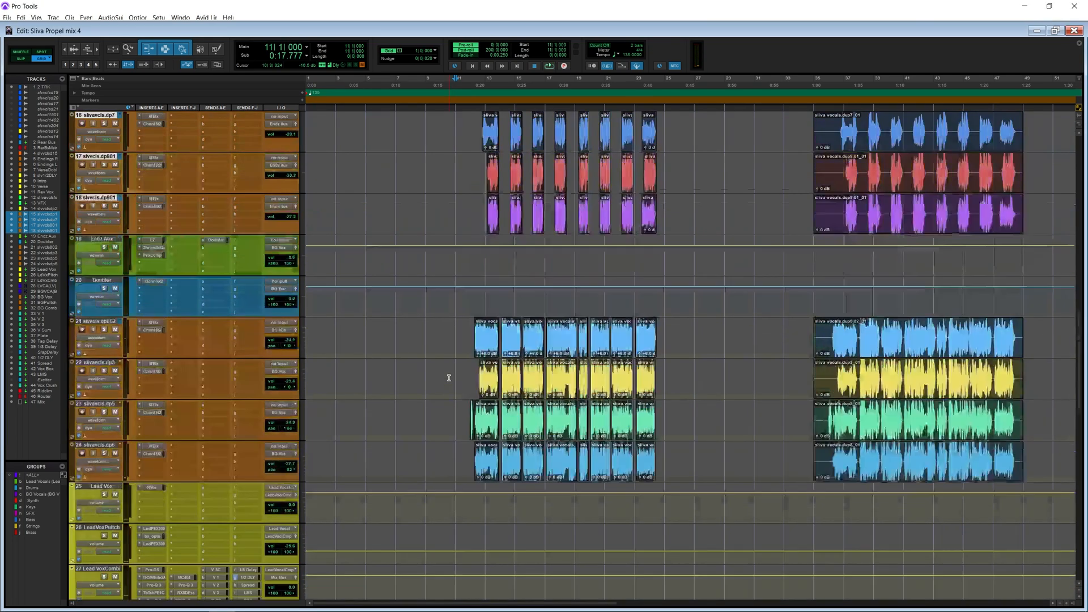
pyautogui.scroll(-4, 448, 377)
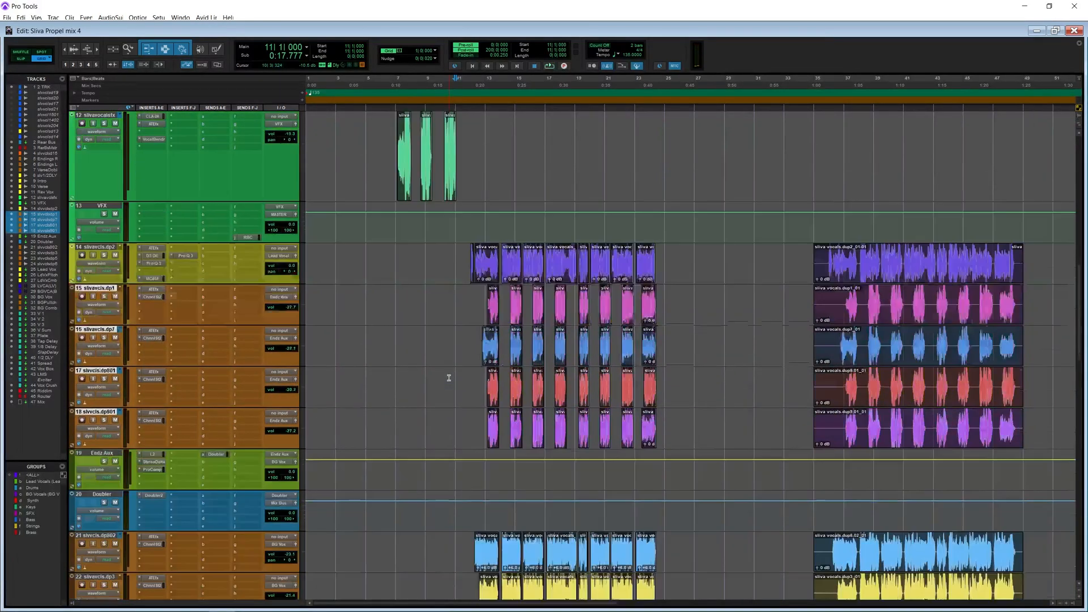